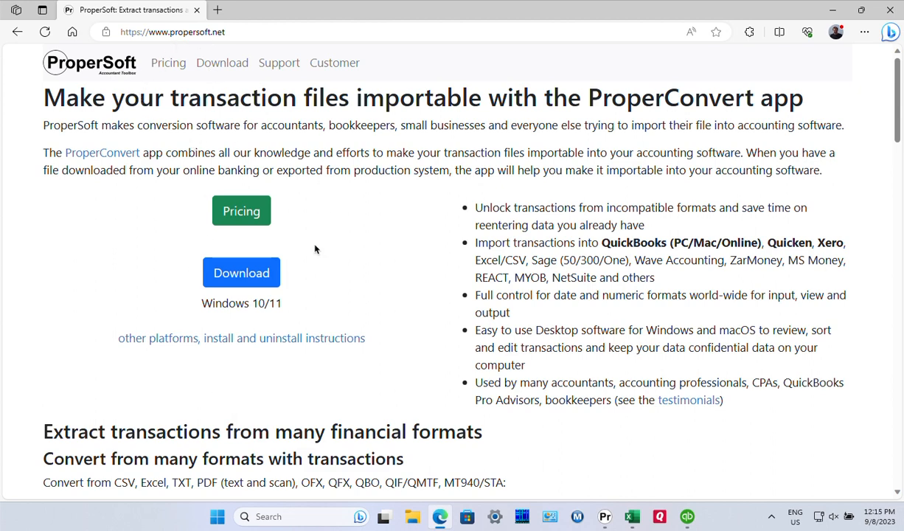
Switch to ProperConvert and compare the transactions parsed from sample.csv with the raw source text
click(604, 518)
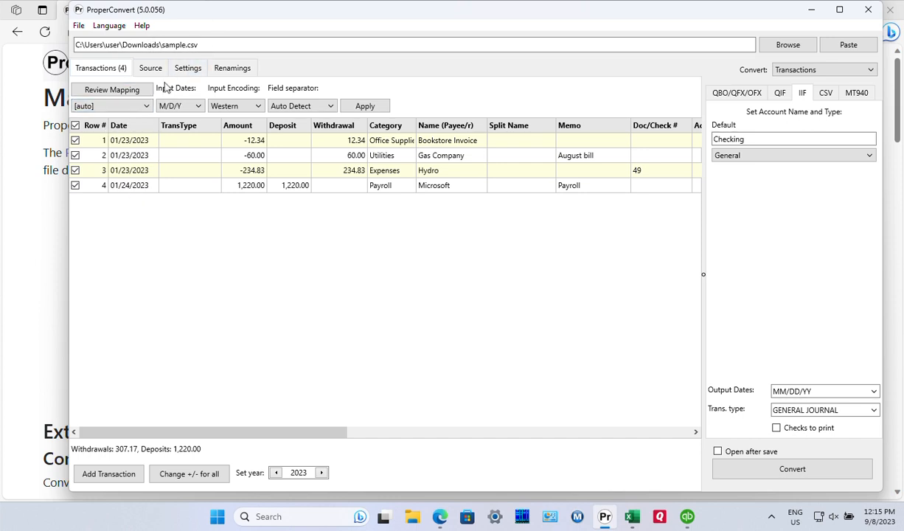
click(148, 68)
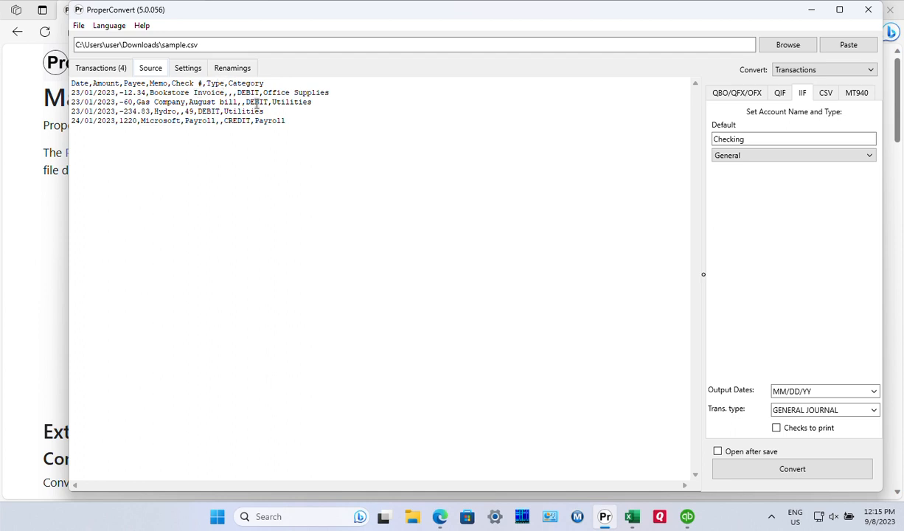
click(82, 68)
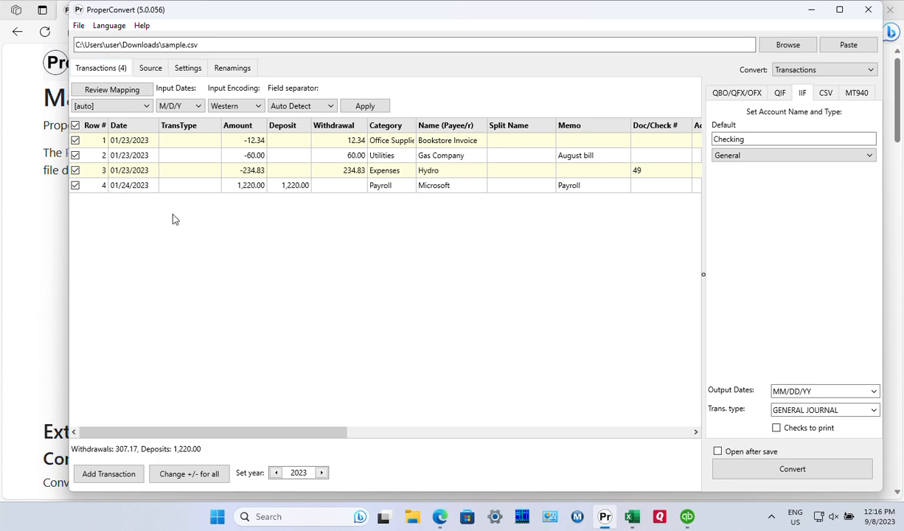
click(149, 68)
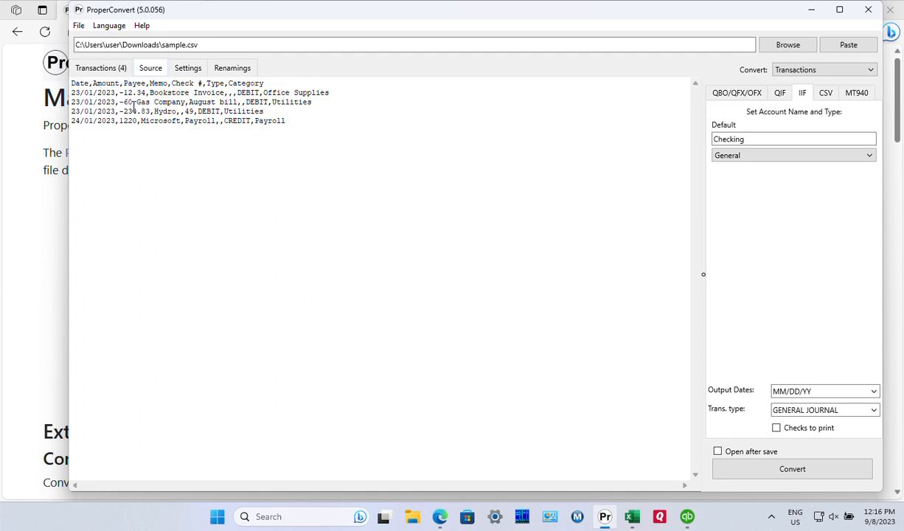
click(103, 69)
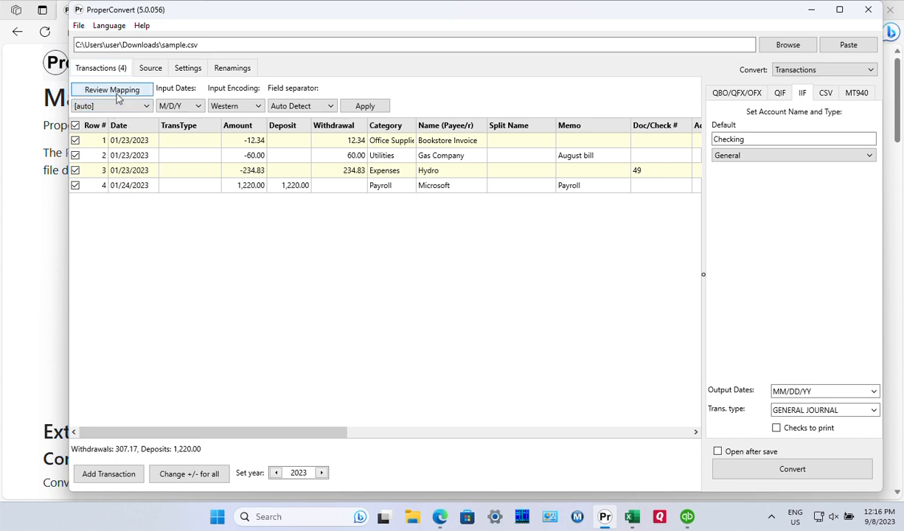
Review how the CSV columns map to the transaction fields, including Date and Amount, and leave the mapper without saving
click(116, 94)
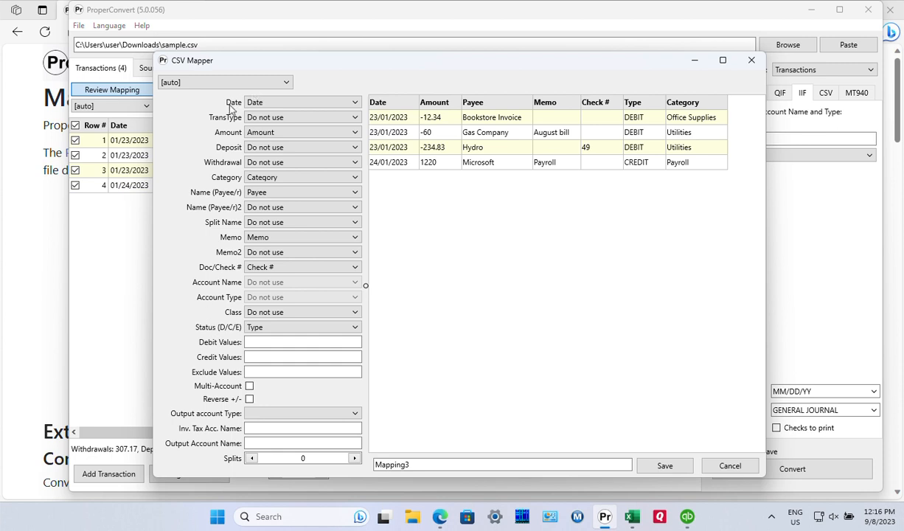
click(257, 103)
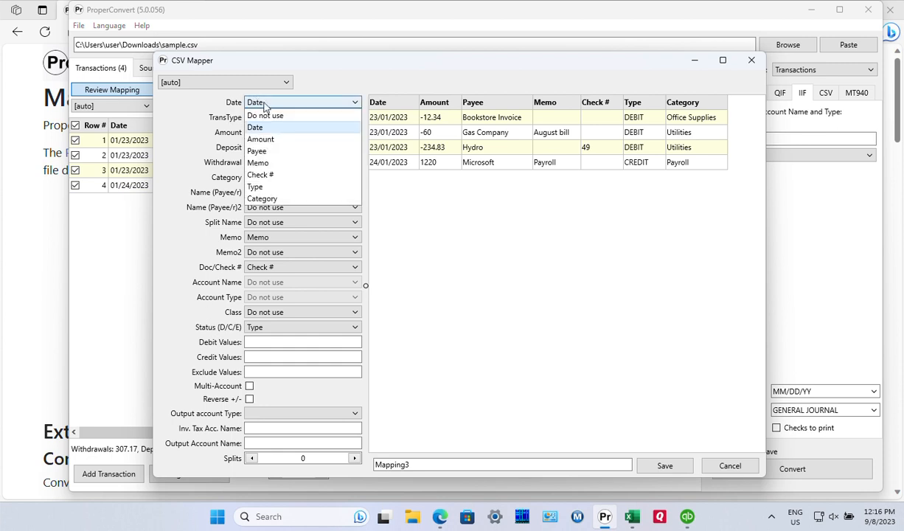
click(255, 103)
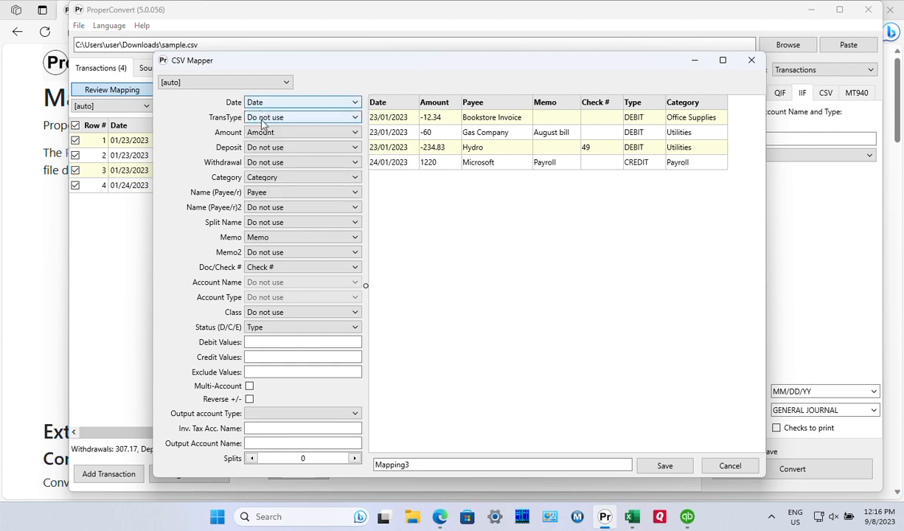
click(252, 134)
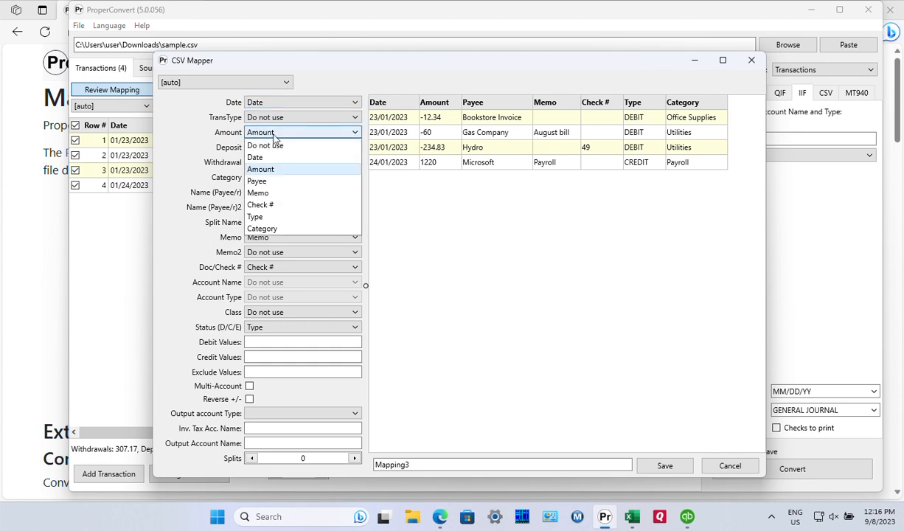
click(276, 135)
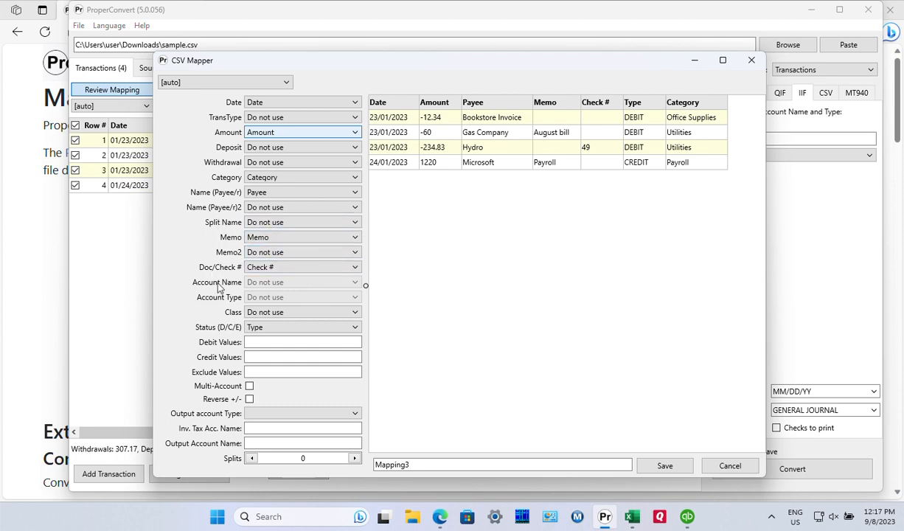
click(730, 467)
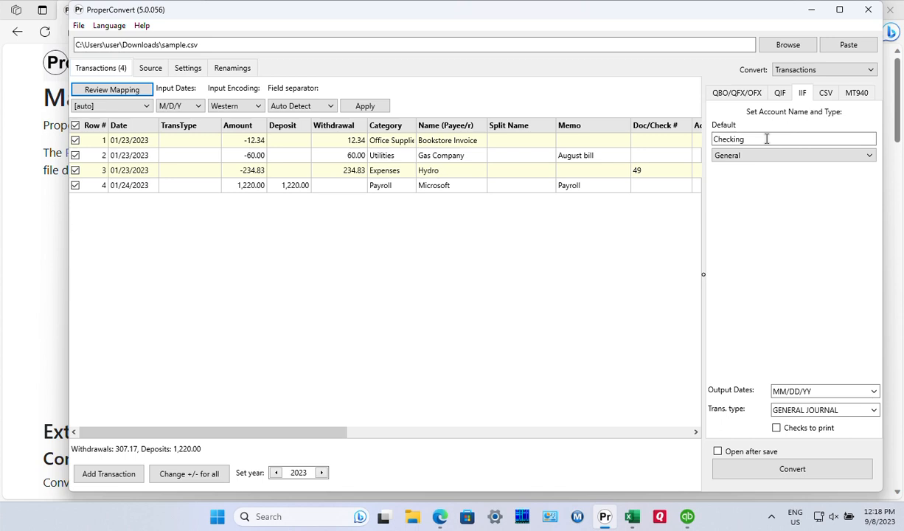
Prefix the default IIF account name with its parent account so it reads Banking:Checking
click(714, 139)
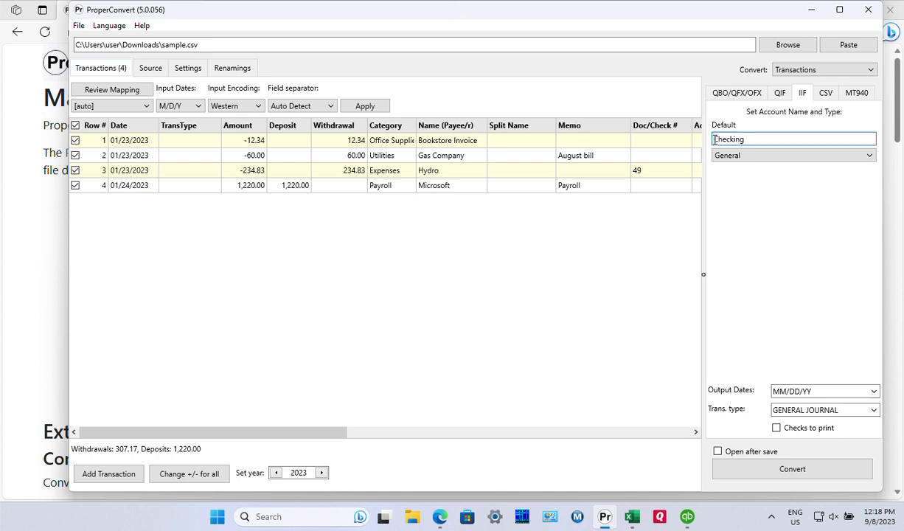
text(Parent)
key(shift+Home)
key(BackSpace)
text(Sa)
text(nking:)
key(Right)
key(Right)
key(Right)
key(Left)
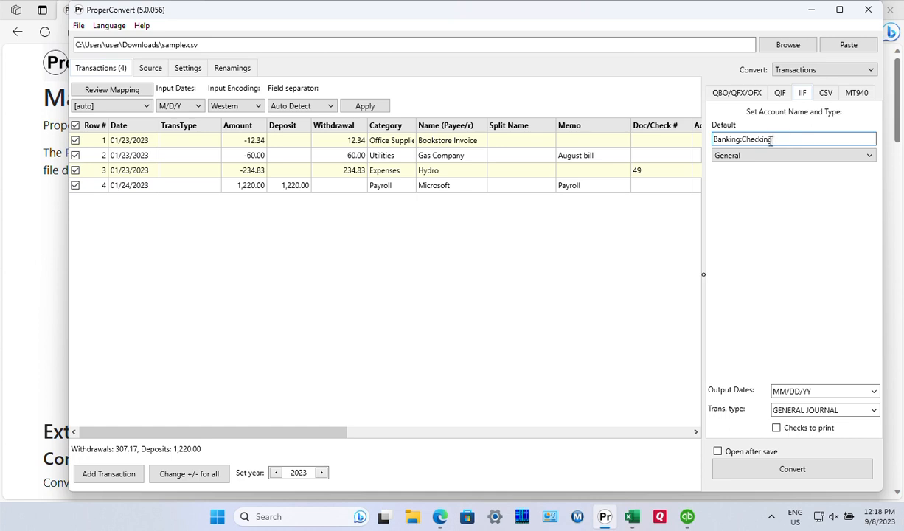
Append the subaccount :WellsFargo to the default IIF account name
text(:WellsFargo)
key(Left)
key(Left)
key(Left)
key(Left)
Remove the added parent and subaccount parts from the default account name, restoring it to Checking
drag(773, 140, 821, 142)
key(BackSpace)
key(BackSpace)
key(Left)
key(Left)
key(Left)
key(Left)
key(Left)
key(Left)
key(Left)
key(Left)
key(BackSpace)
key(BackSpace)
key(BackSpace)
key(BackSpace)
key(BackSpace)
key(BackSpace)
key(BackSpace)
key(BackSpace)
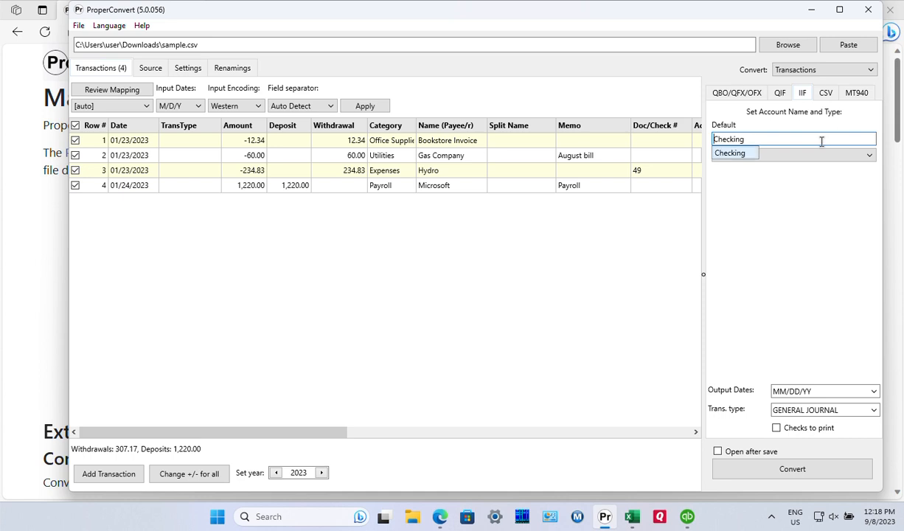
click(758, 133)
key(Tab)
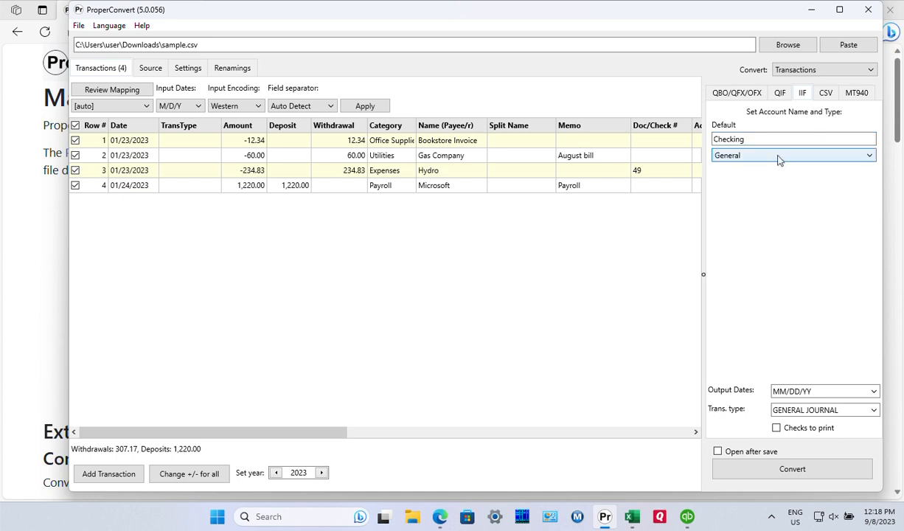
Review the IIF account type, output date and transaction type options, choosing General as the account type
click(779, 158)
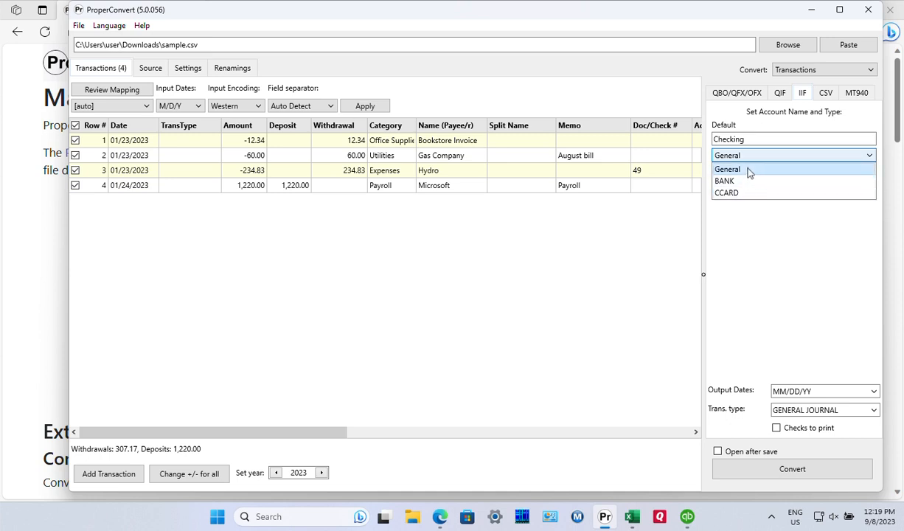
click(748, 170)
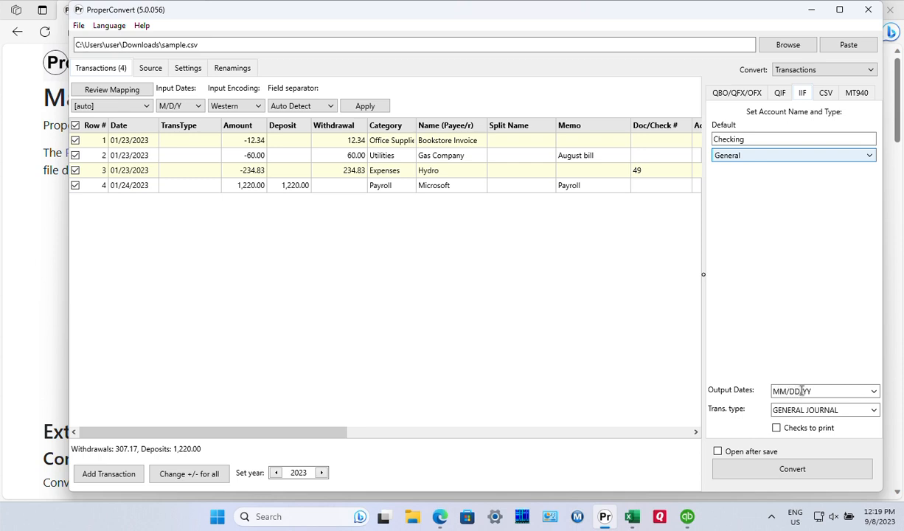
click(873, 392)
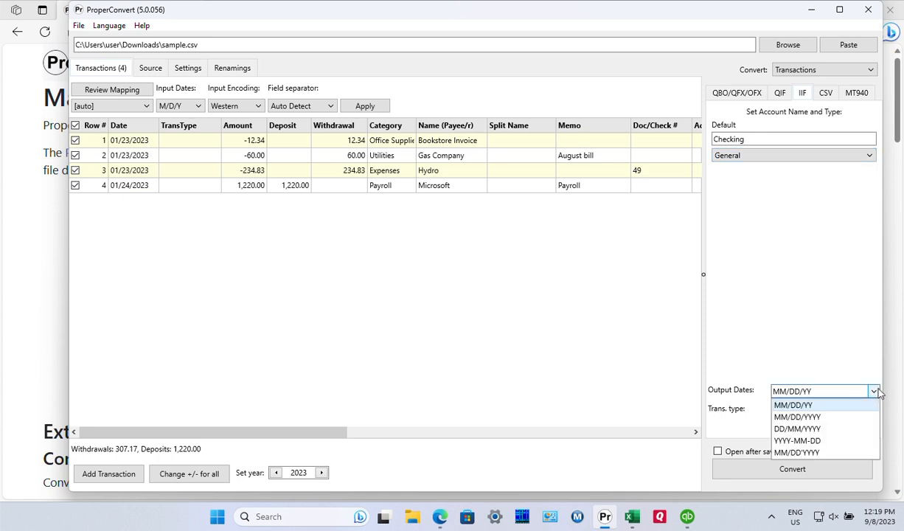
click(873, 391)
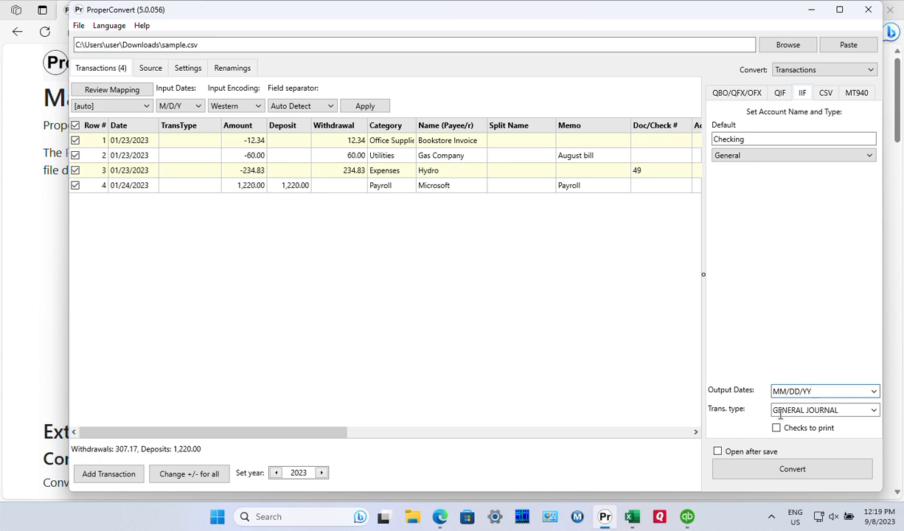
click(873, 412)
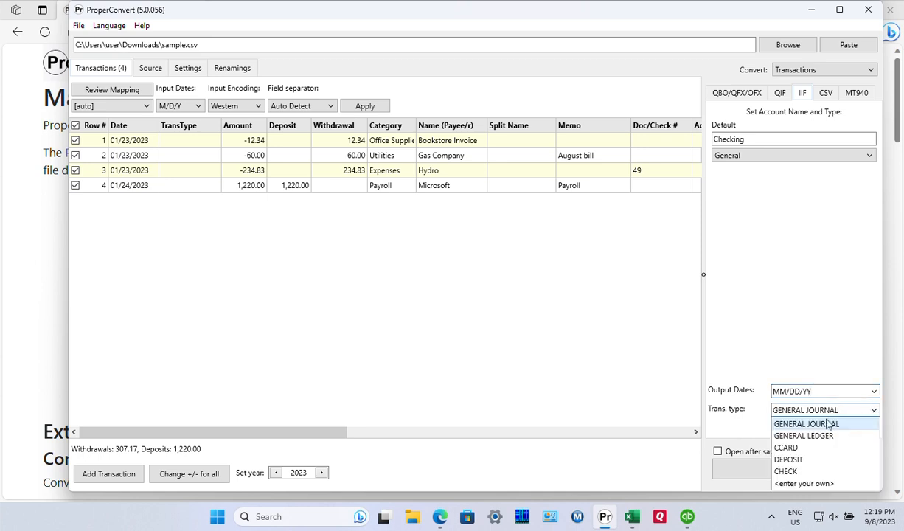
click(750, 415)
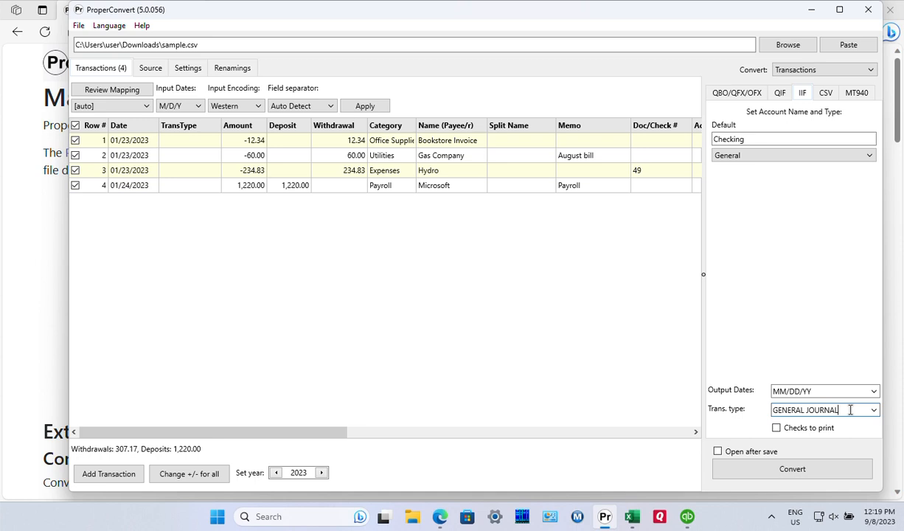
click(875, 412)
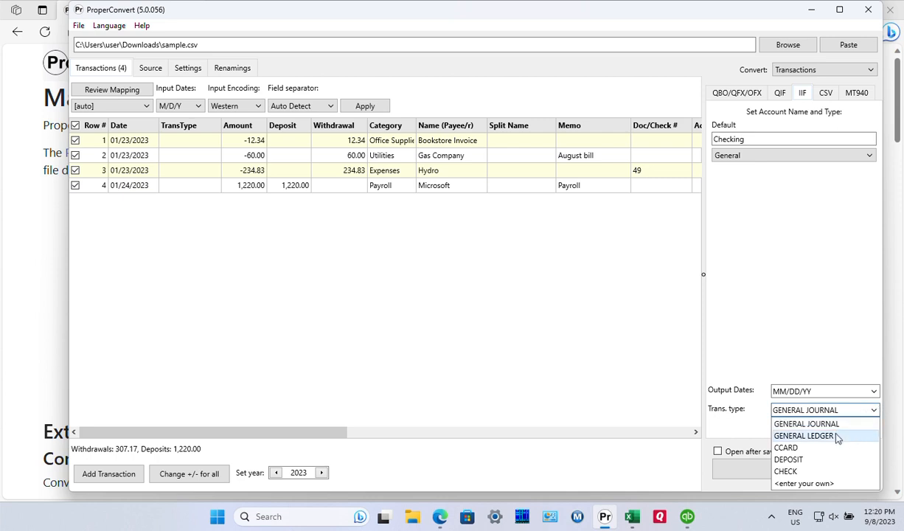
click(876, 411)
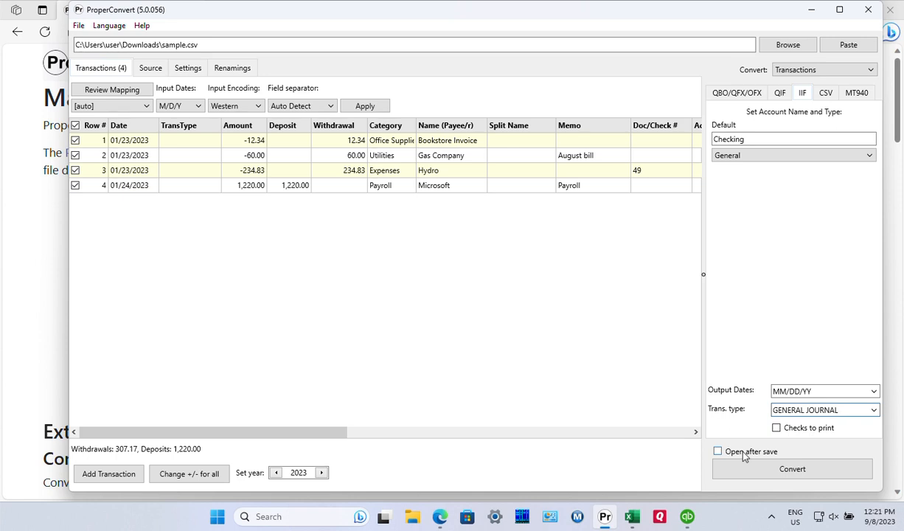
Convert the transactions to IIF and save the file as sample.iif in the Downloads folder
click(789, 478)
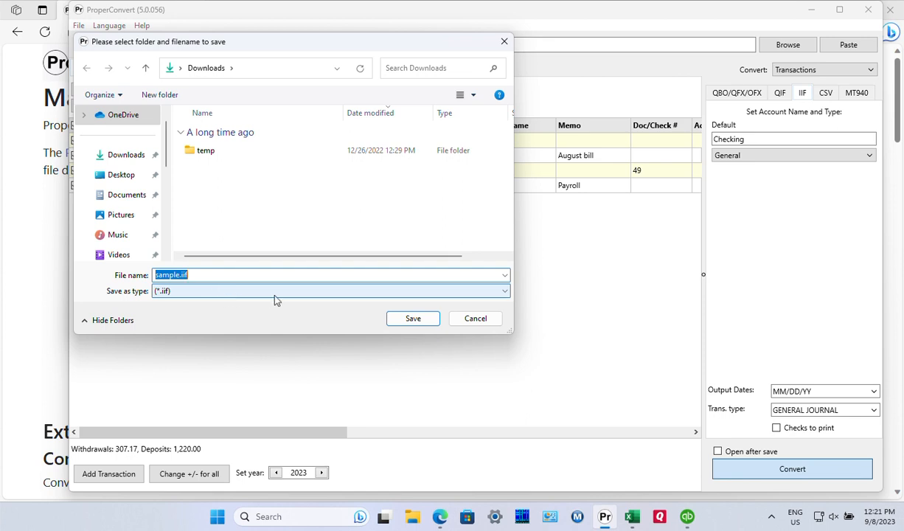
click(413, 320)
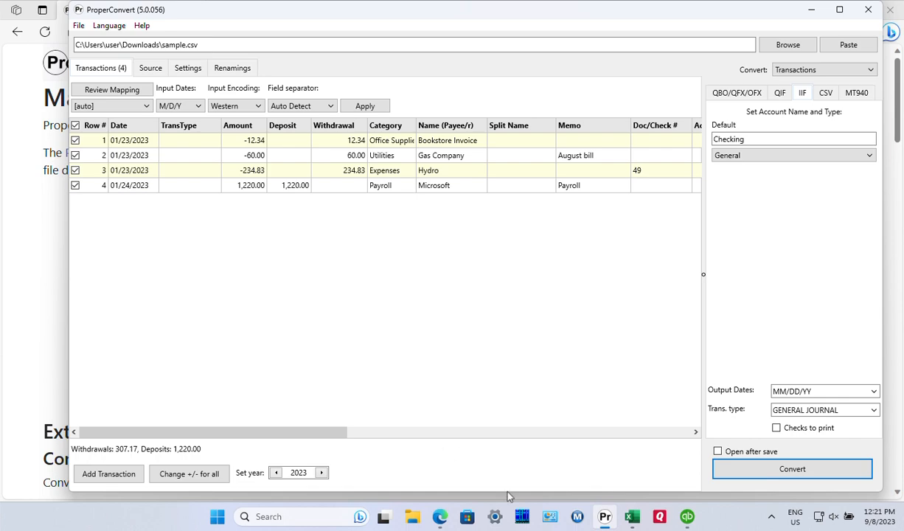
Switch to QuickBooks Desktop and start an IIF file import, allowing all open windows to close
click(687, 516)
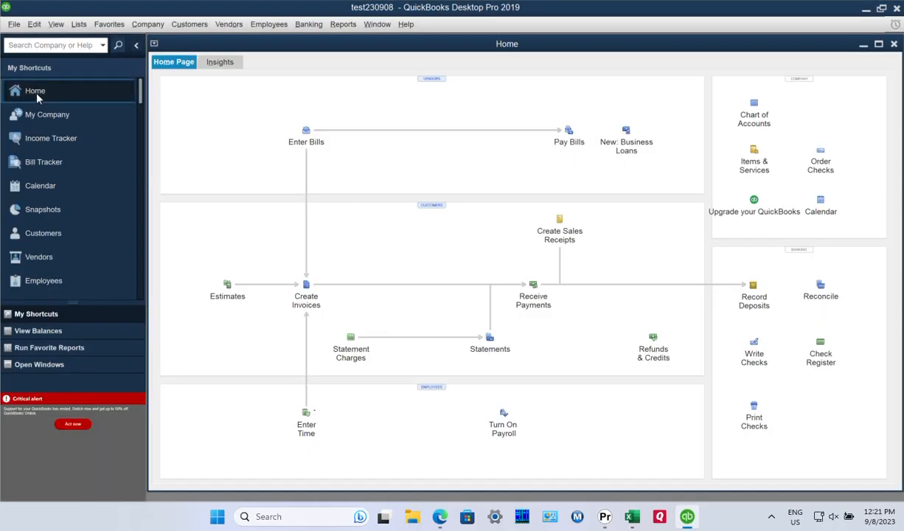
click(14, 24)
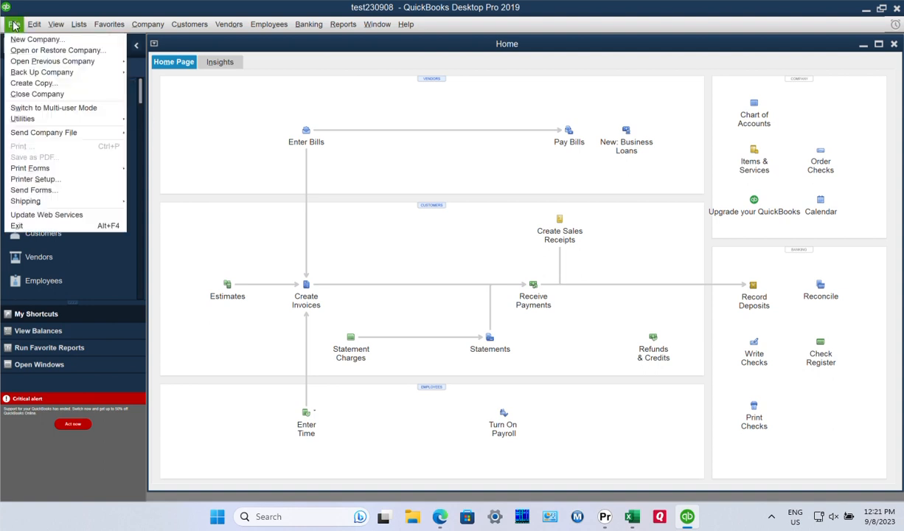
mouse_move(33, 119)
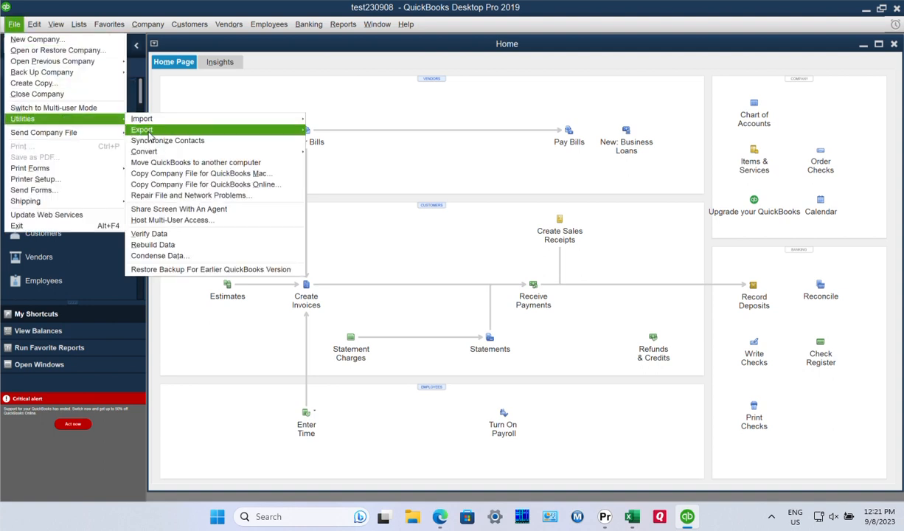
mouse_move(172, 121)
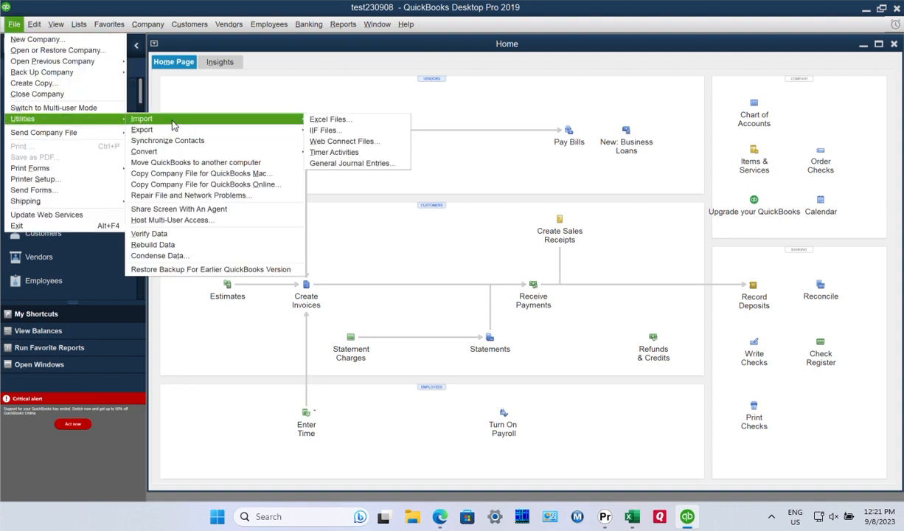
click(332, 131)
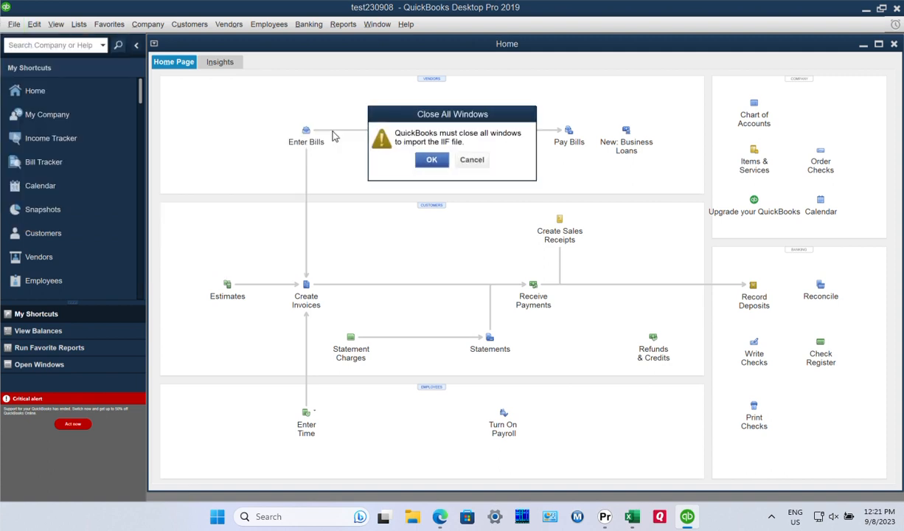
click(426, 162)
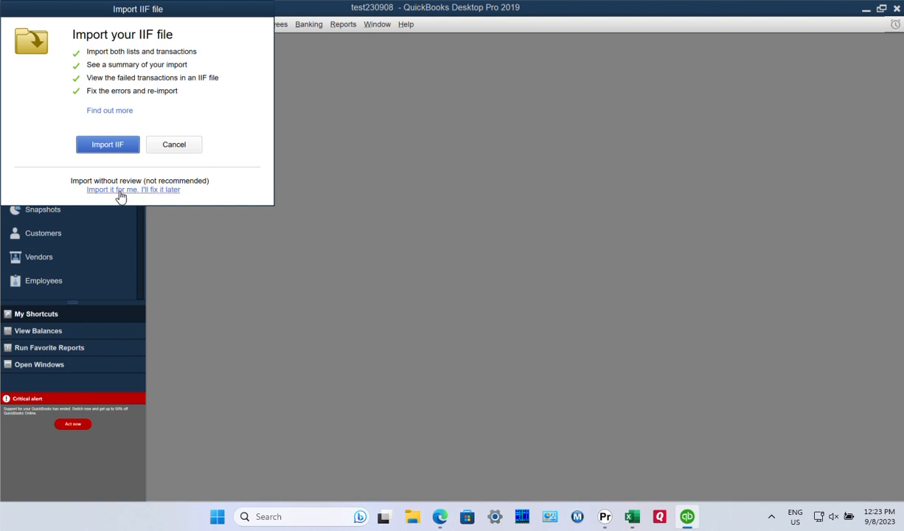
Import sample.iif from the local user's Downloads folder, choosing the import without review
click(120, 190)
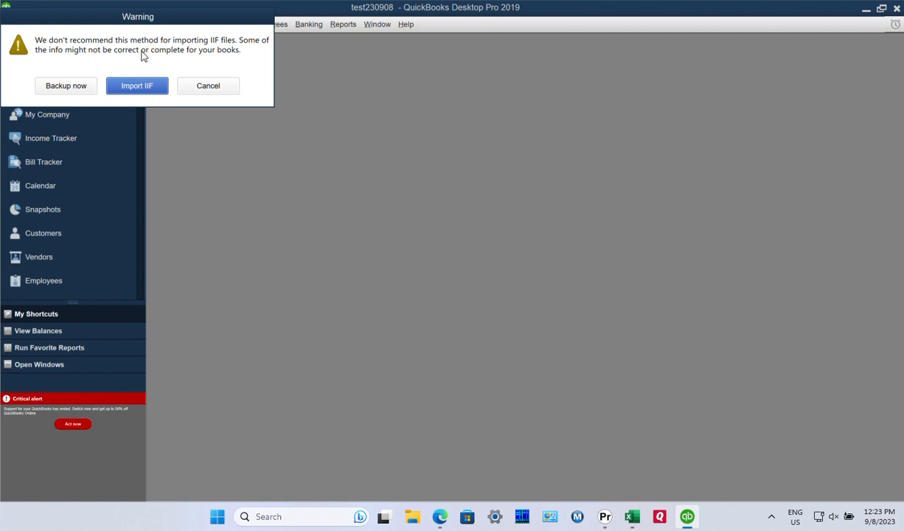
click(122, 88)
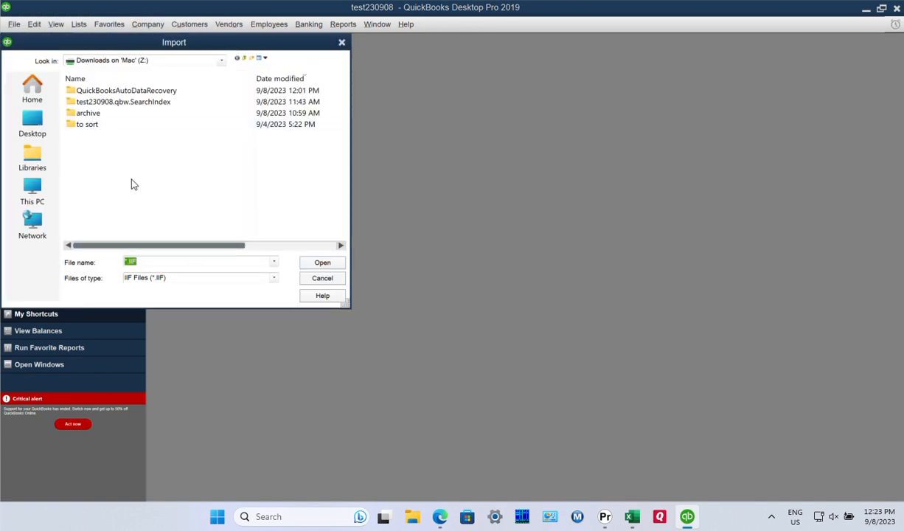
click(111, 61)
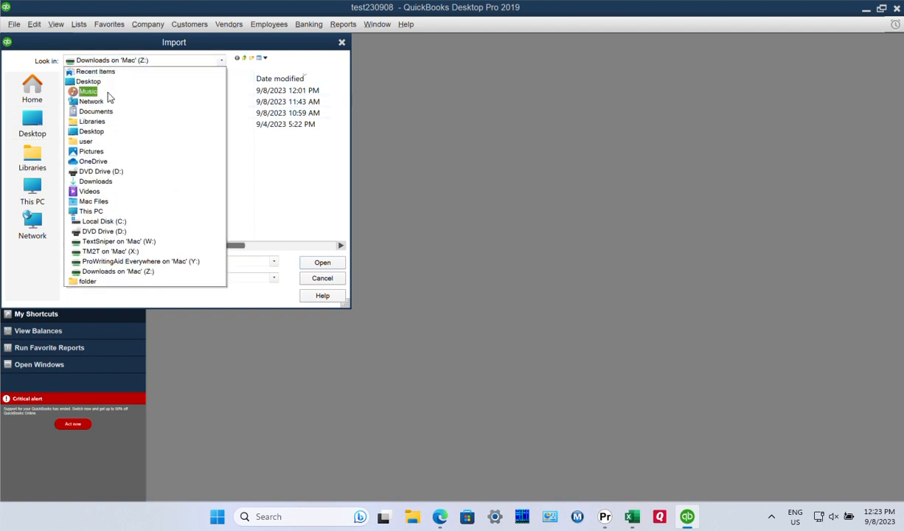
click(97, 143)
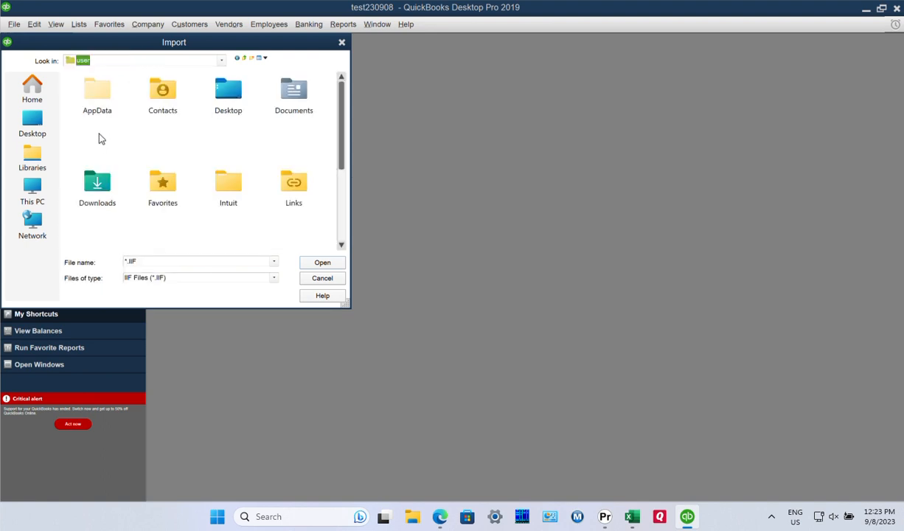
click(88, 189)
double_click(89, 189)
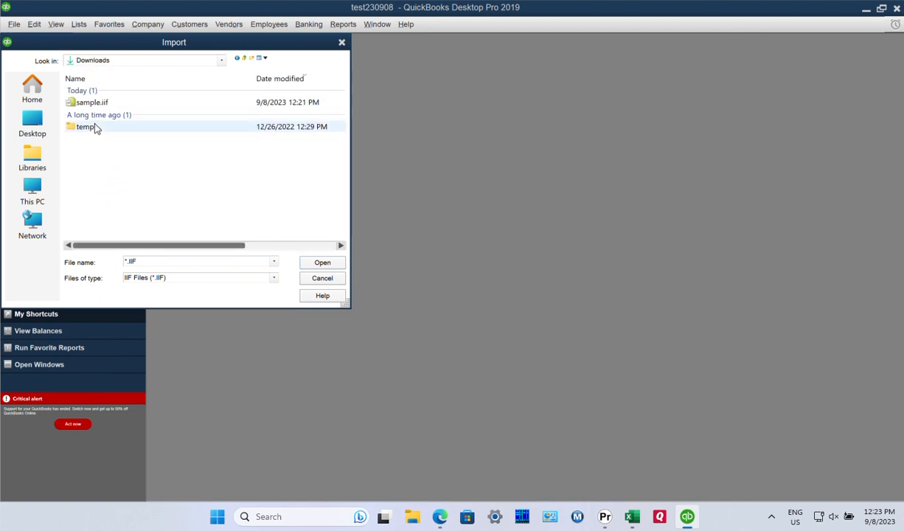
click(93, 102)
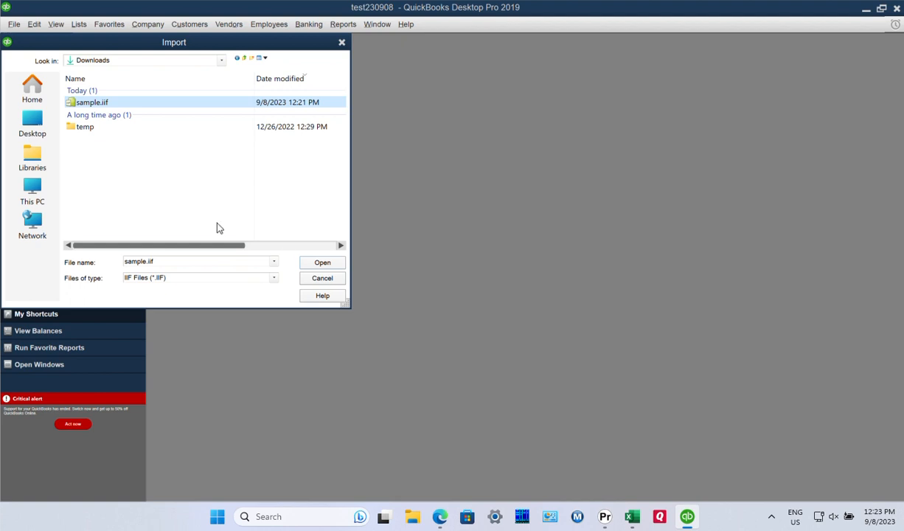
click(319, 261)
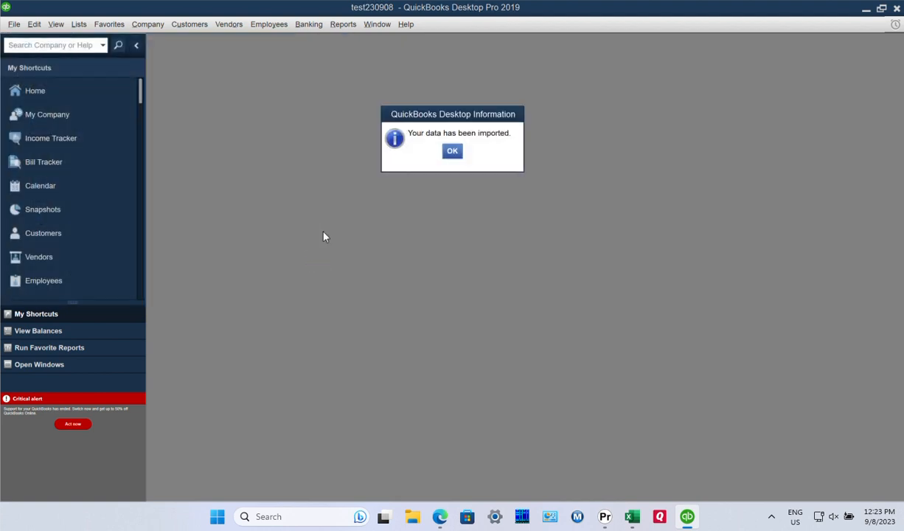
click(452, 151)
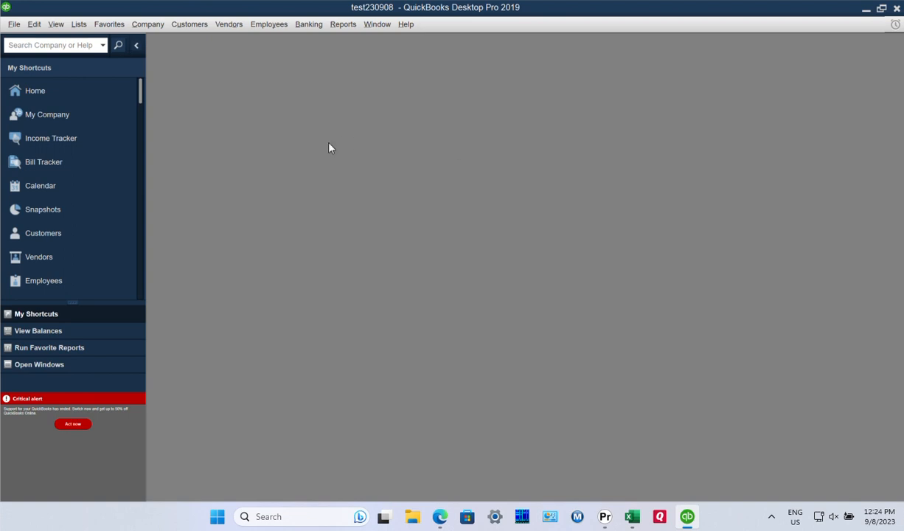
Open the Checking account's register from the Chart of Accounts, enlarging both windows to view the imported transactions
click(81, 26)
click(84, 40)
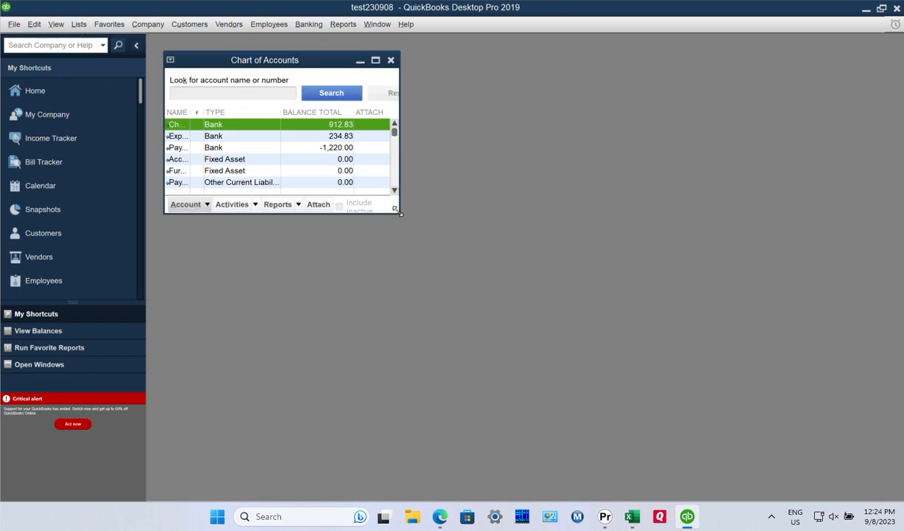
drag(399, 213, 595, 426)
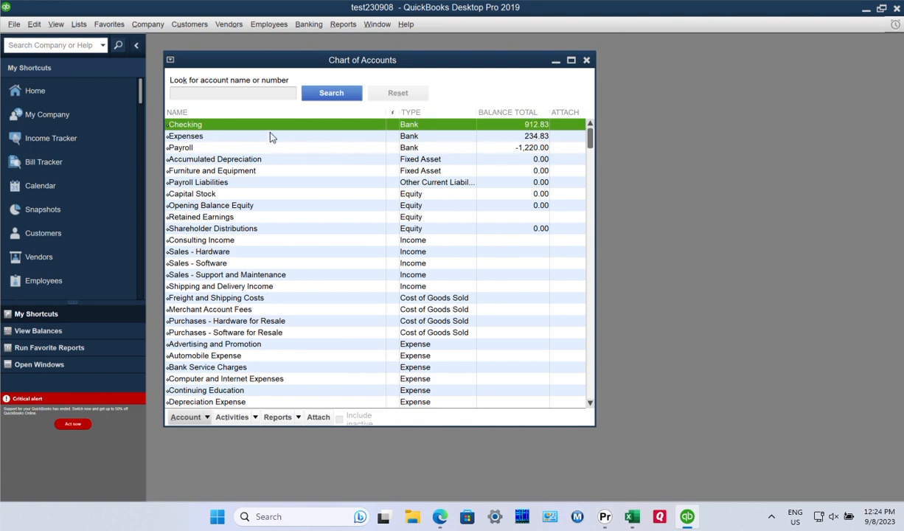
double_click(172, 125)
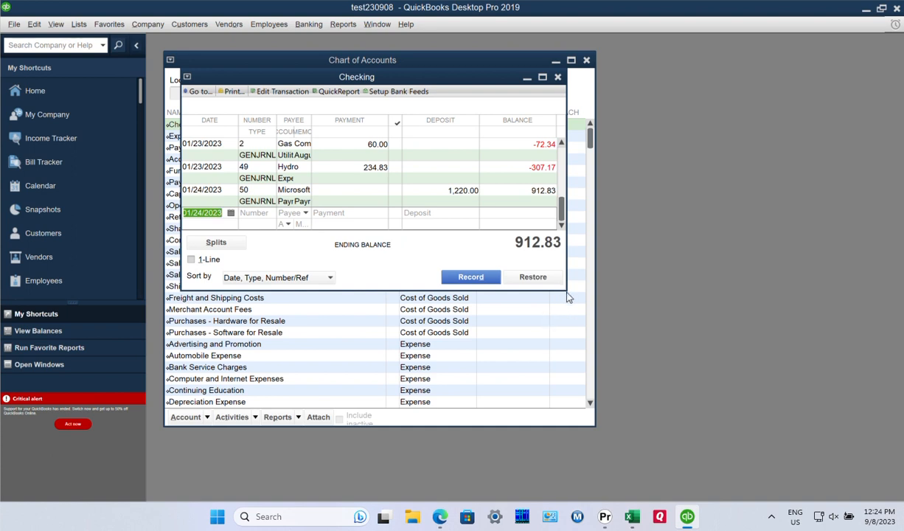
drag(568, 292, 727, 409)
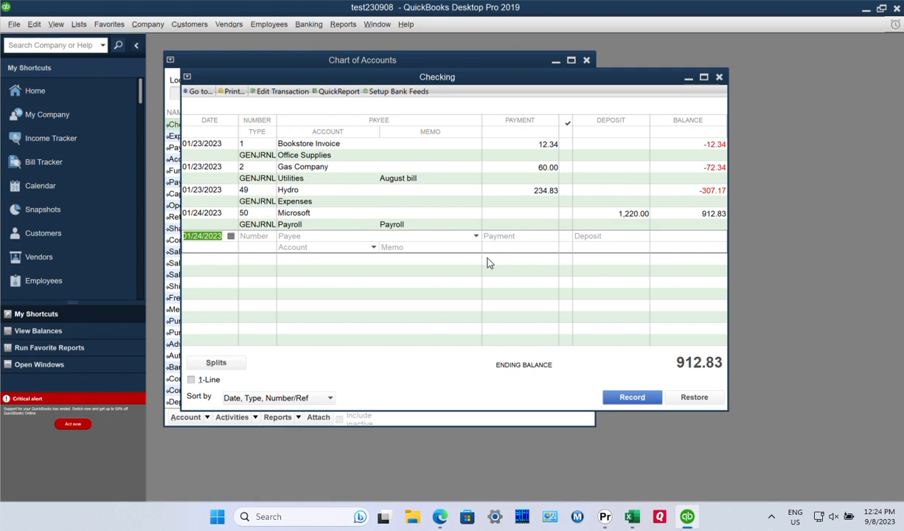